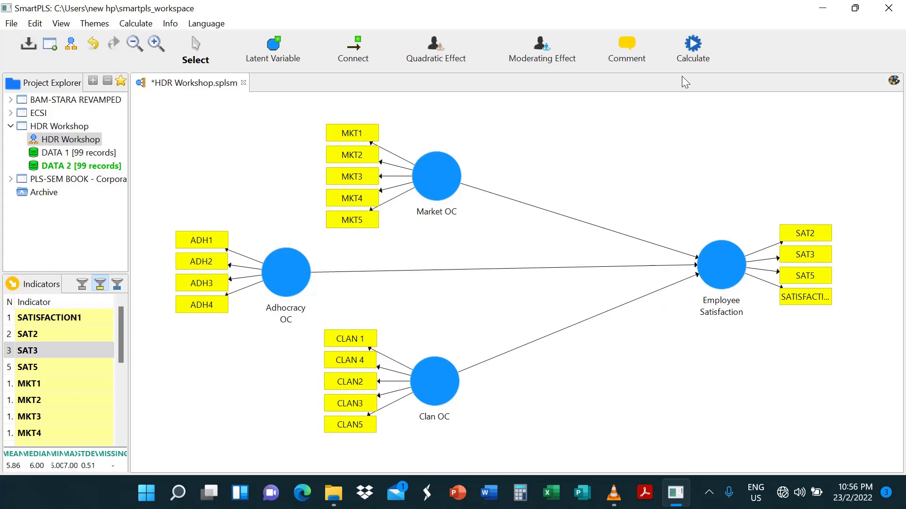
Step: Run the PLS Algorithm on the HDR Workshop model from the Calculate menu
click(694, 48)
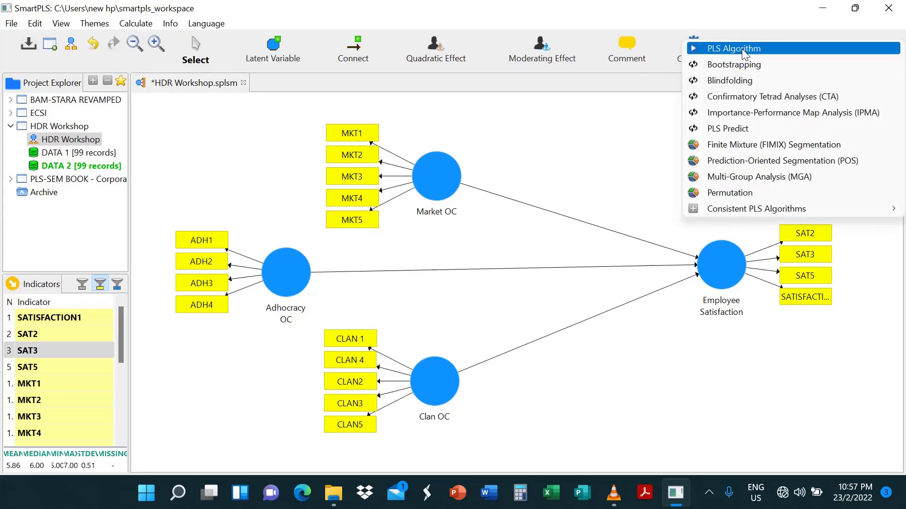
click(742, 49)
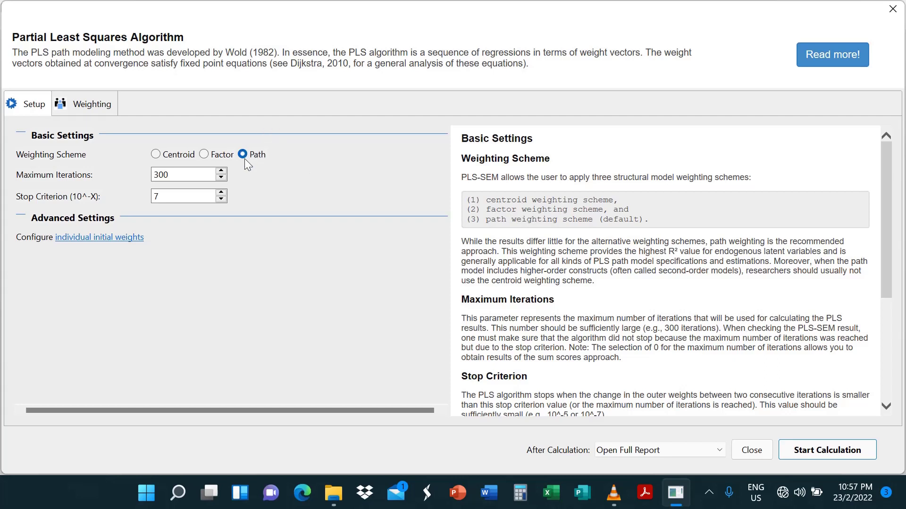
click(830, 452)
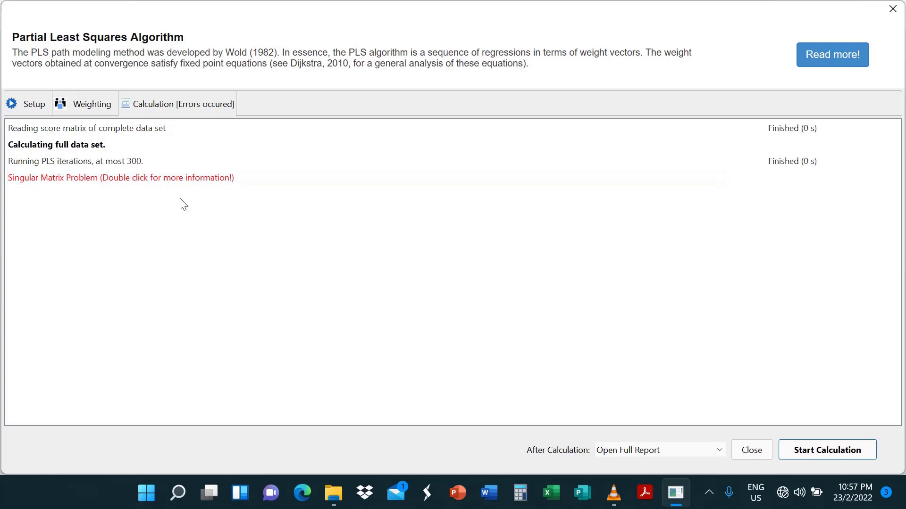
Step: Read the Singular Matrix Problem explanation against the calculation log, then close the algorithm window
double_click(217, 184)
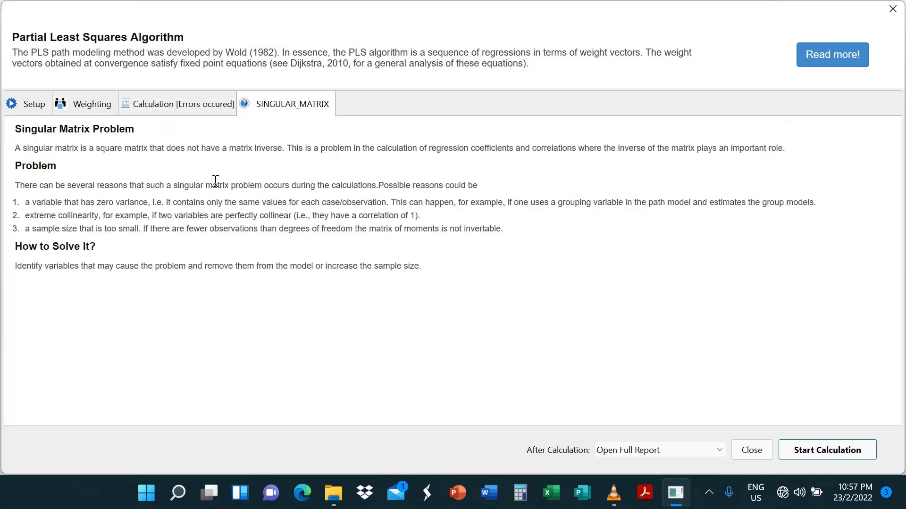
click(208, 104)
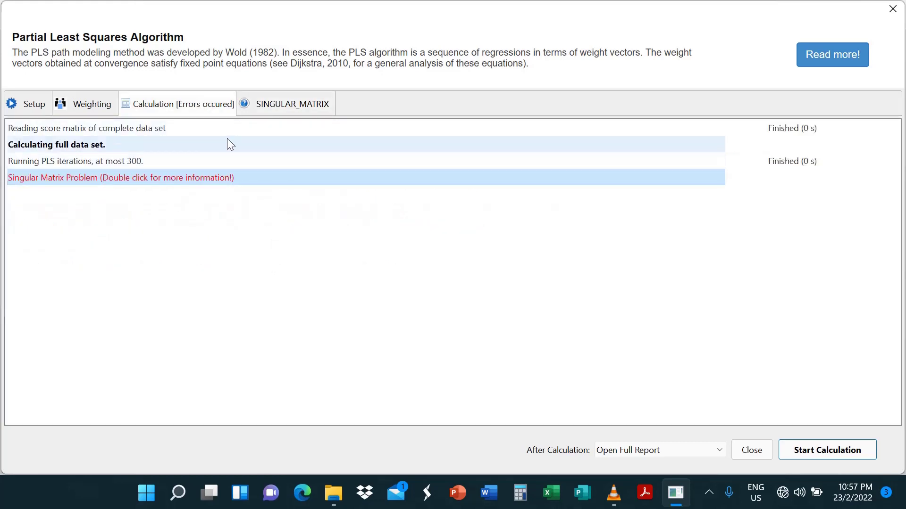
click(280, 104)
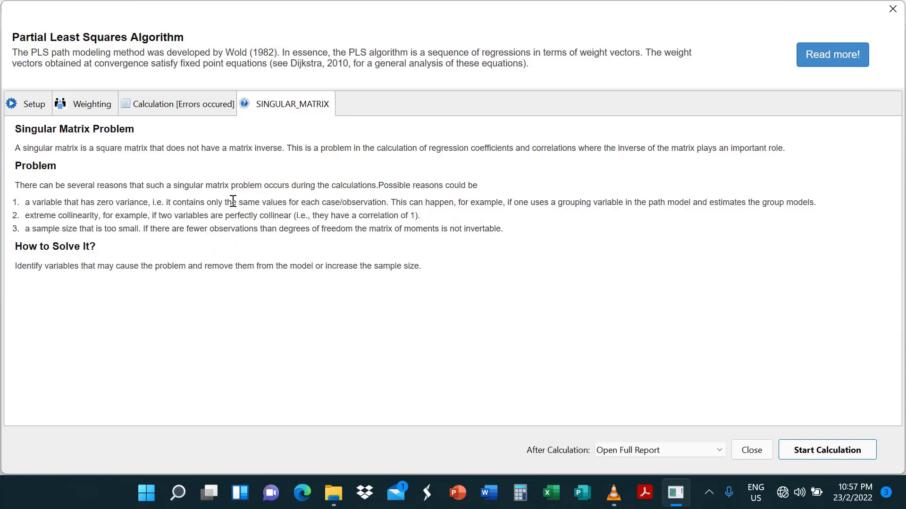
click(194, 106)
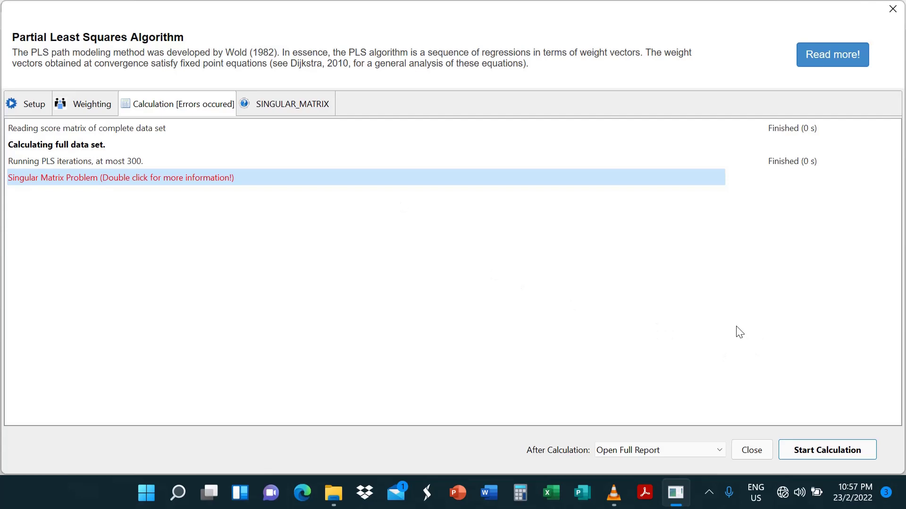
click(752, 448)
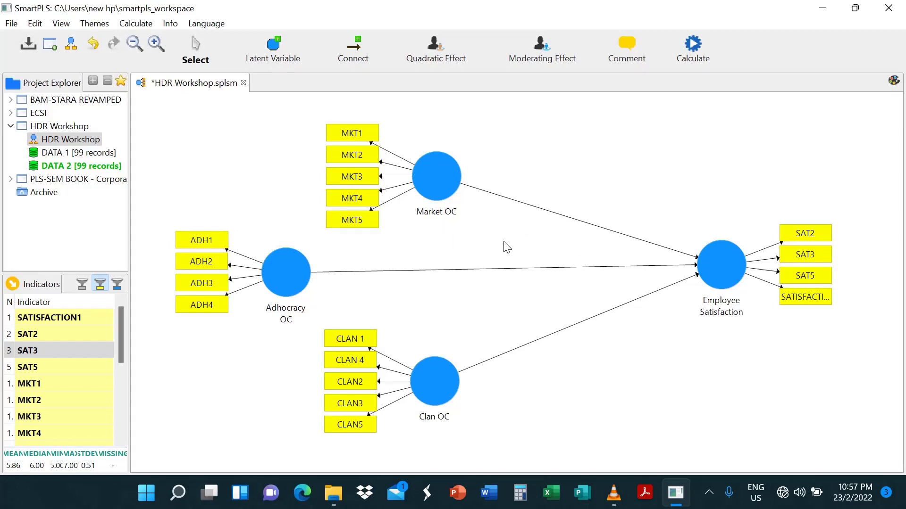
Step: Open the DATA 2 indicator statistics and widen the Excess Kurtosis column
double_click(82, 167)
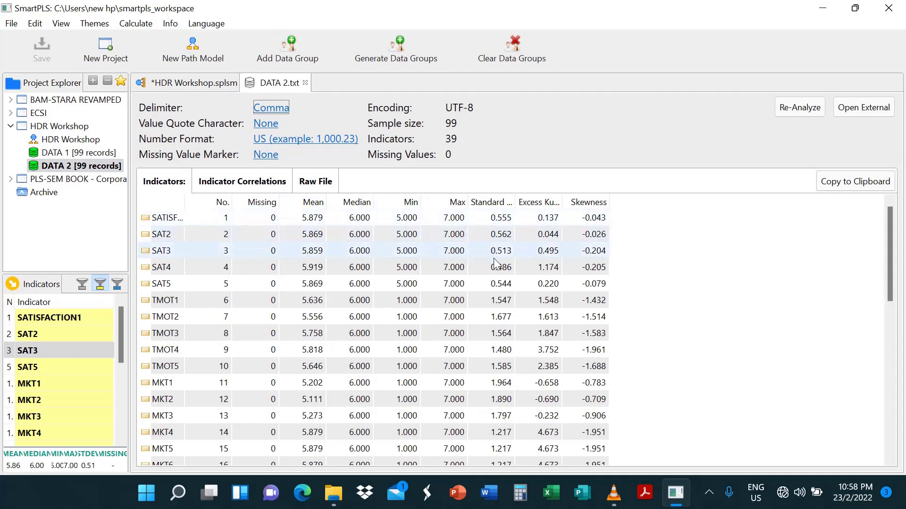
scroll(527, 274, down, 1)
scroll(526, 271, down, 1)
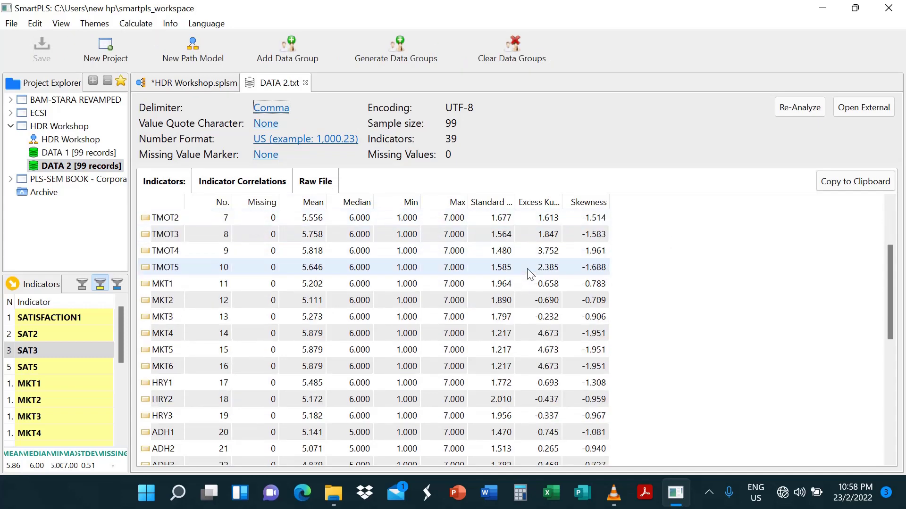
scroll(528, 268, down, 1)
scroll(528, 267, down, 2)
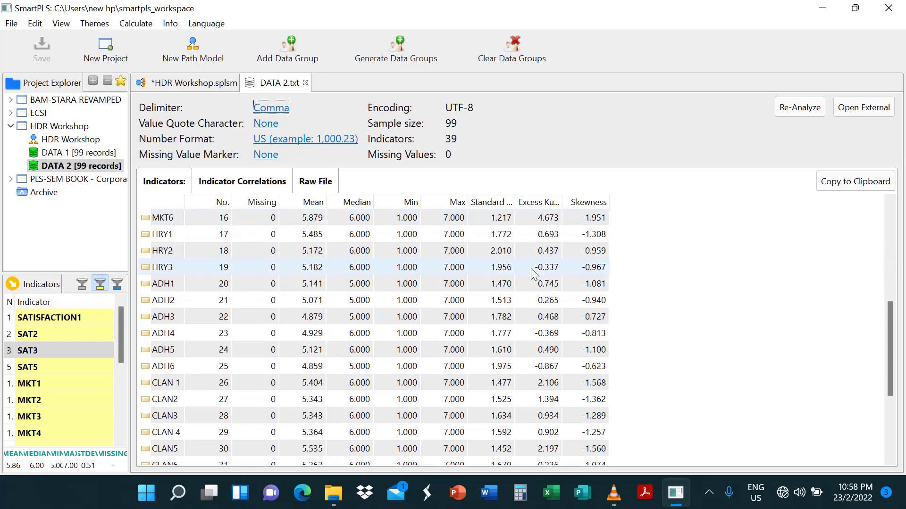
scroll(531, 268, down, 1)
scroll(531, 268, down, 2)
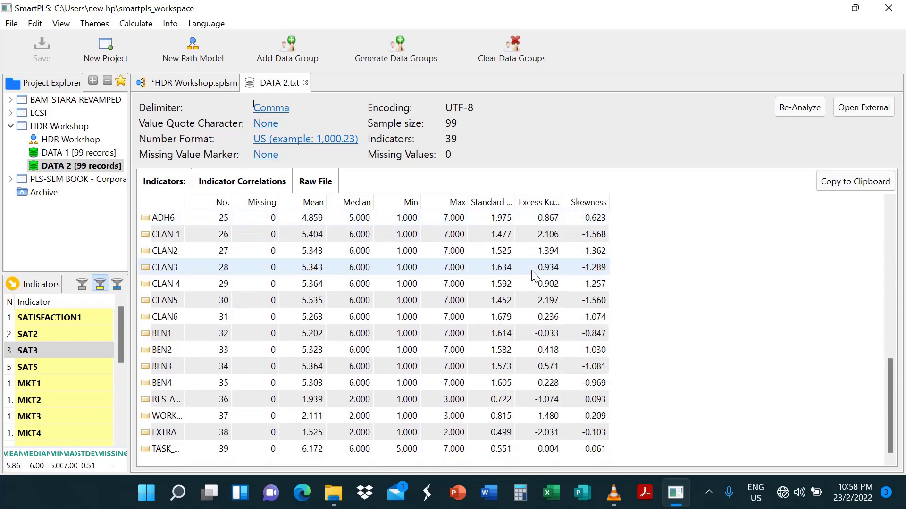
drag(563, 197, 700, 200)
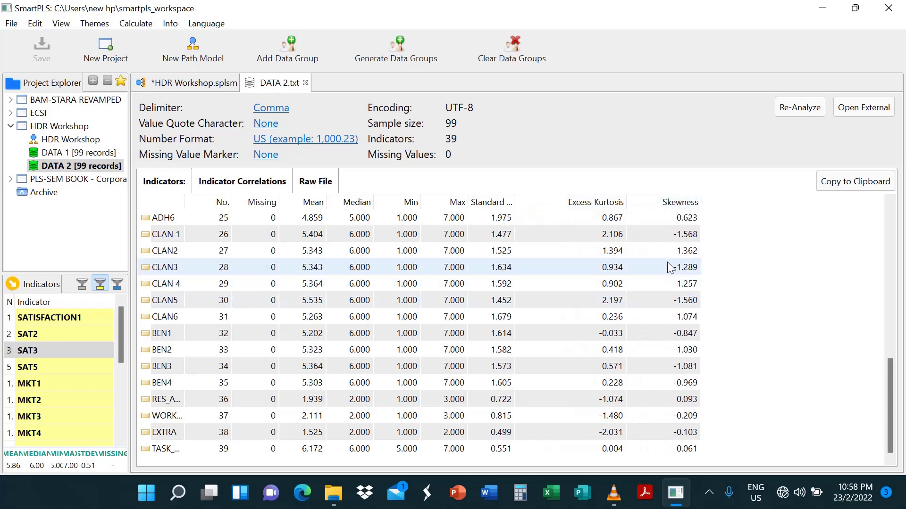
Step: Mark the TMOT4, MKT4 and MKT6 rows to compare their statistics
scroll(663, 301, up, 4)
scroll(663, 302, up, 4)
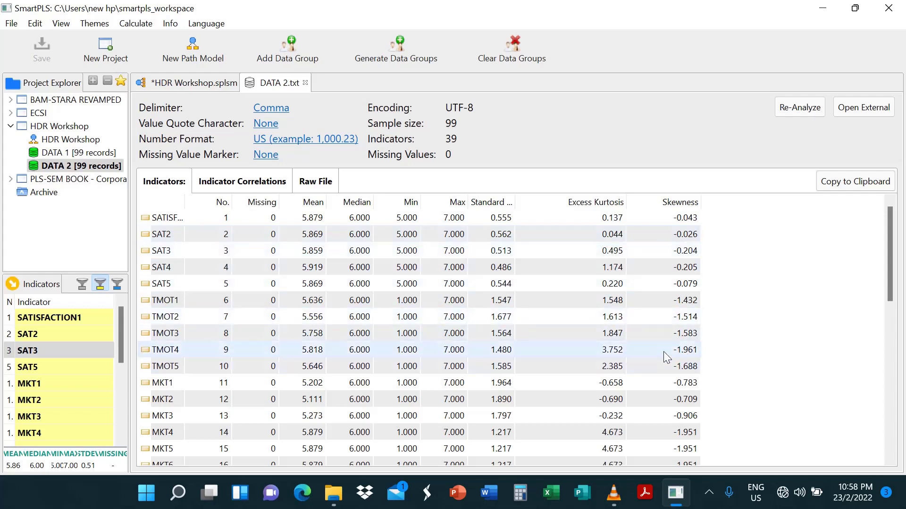
click(596, 355)
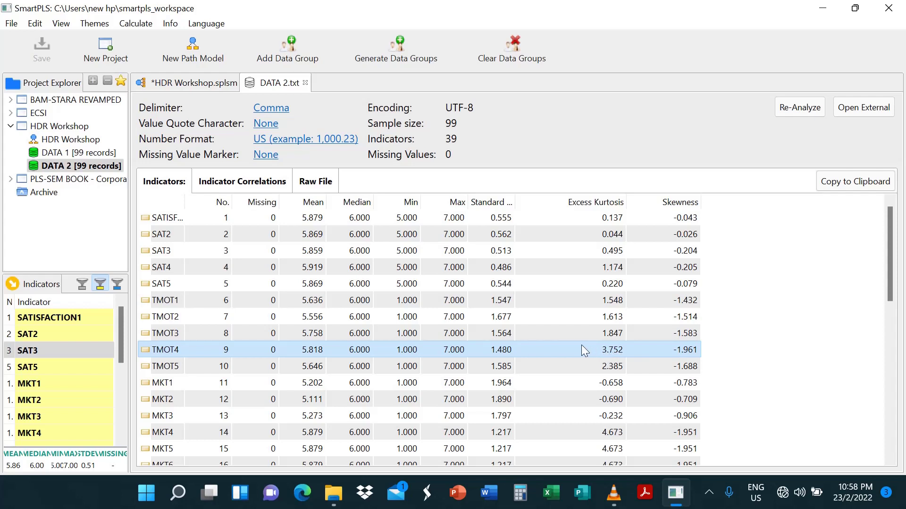
scroll(646, 357, down, 1)
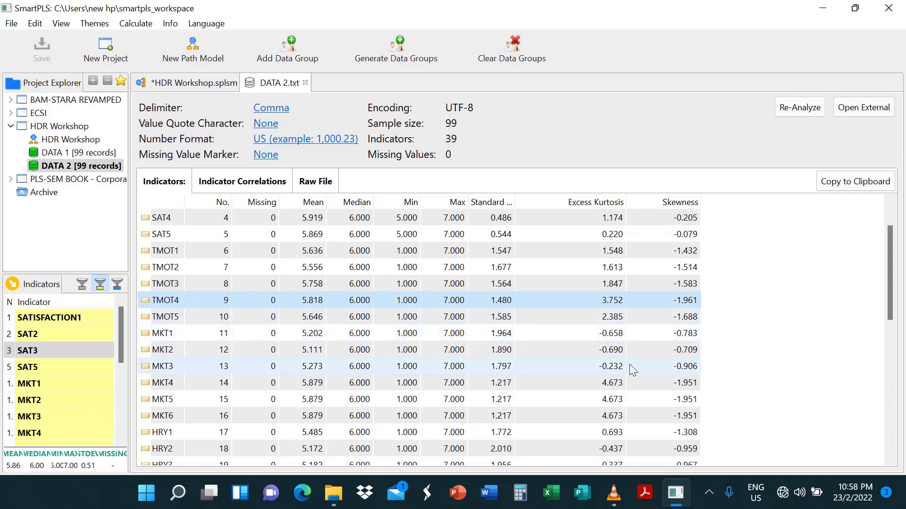
scroll(622, 364, down, 5)
scroll(636, 365, down, 2)
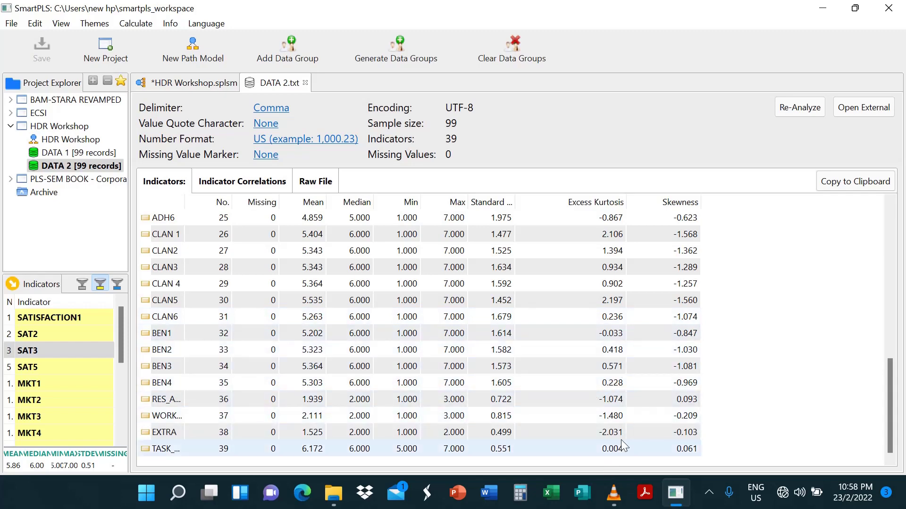
scroll(628, 409, up, 1)
scroll(626, 405, up, 6)
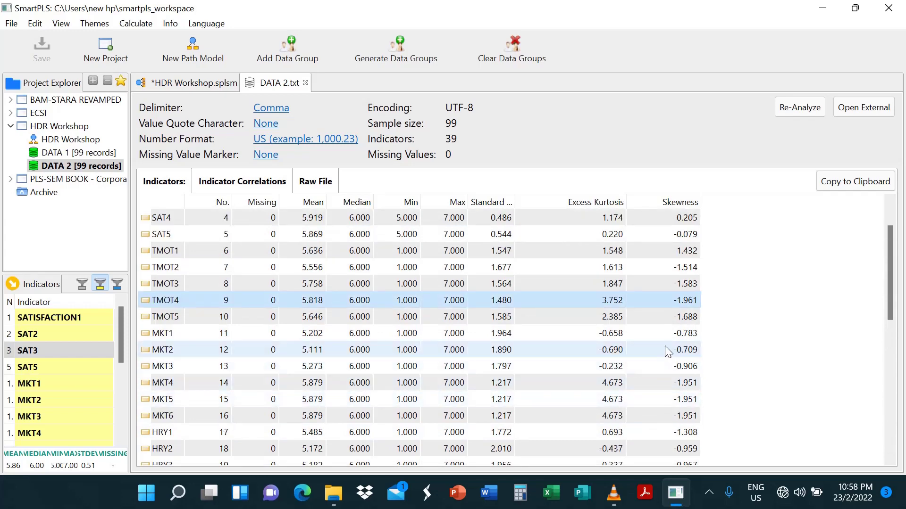
scroll(664, 349, down, 1)
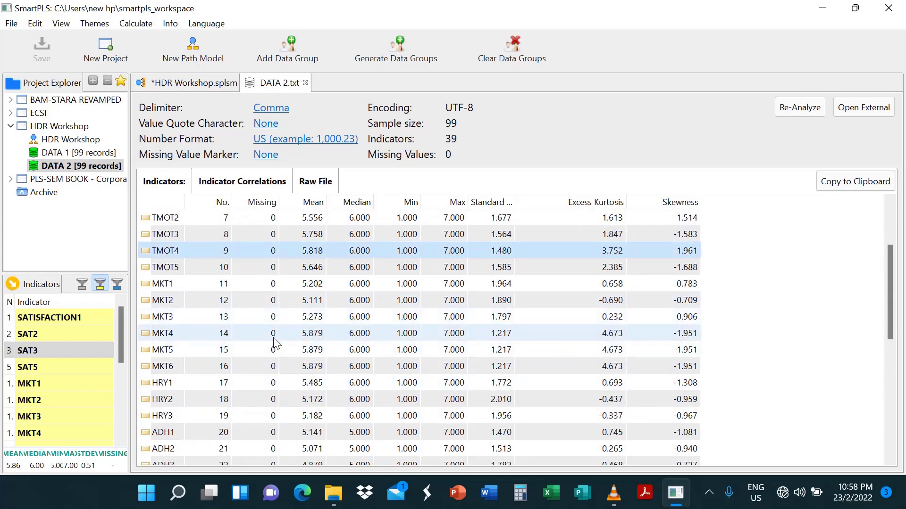
click(155, 333)
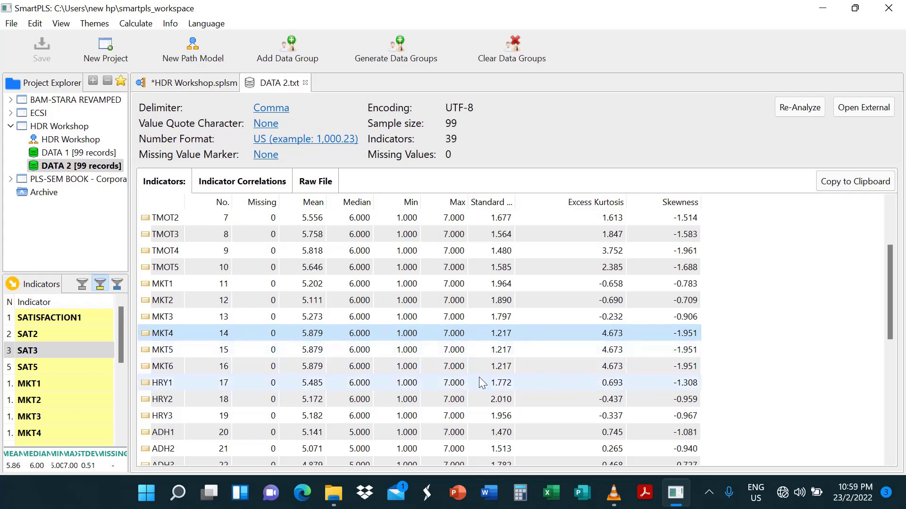
click(620, 368)
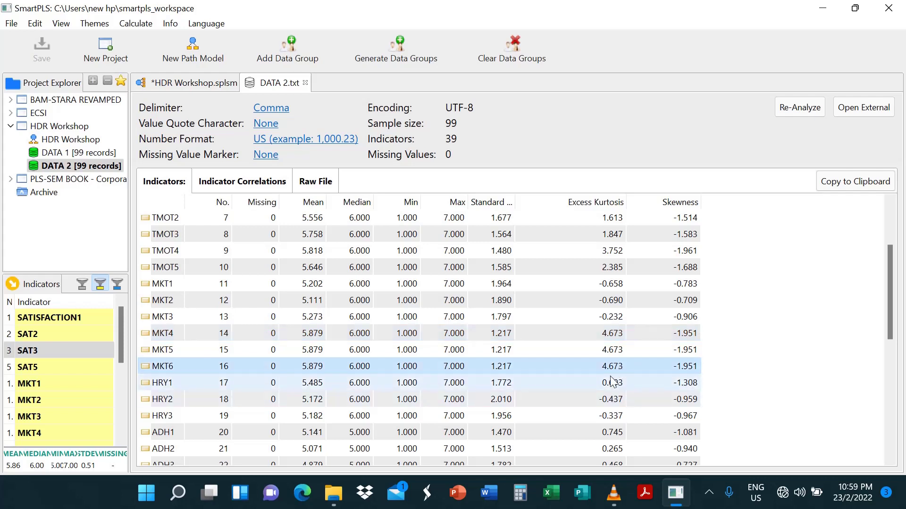
Step: Check the MKT5 row in DATA 2.txt, then select the MKT5 indicator in the path model
click(190, 85)
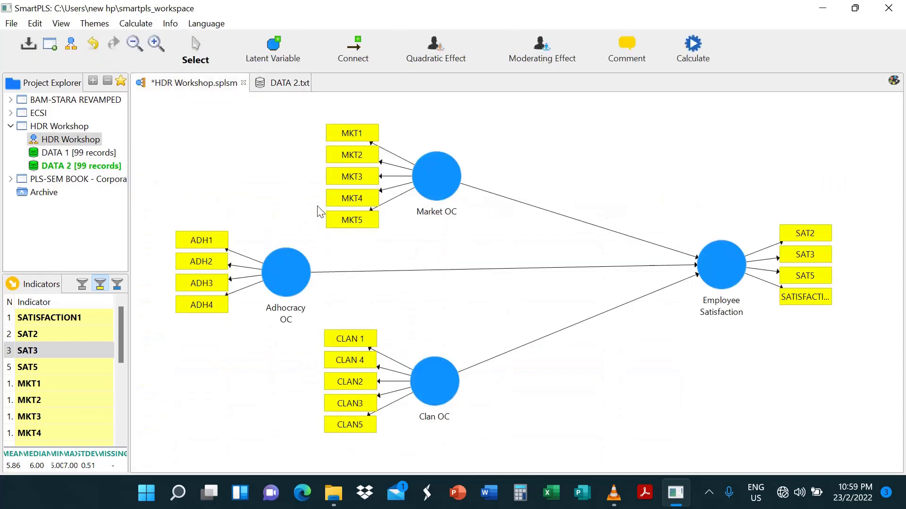
click(284, 83)
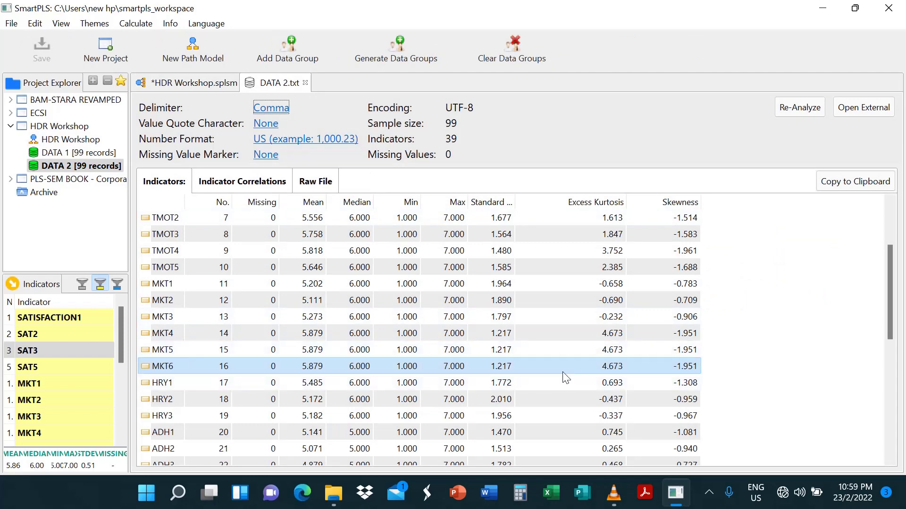
click(614, 351)
click(201, 84)
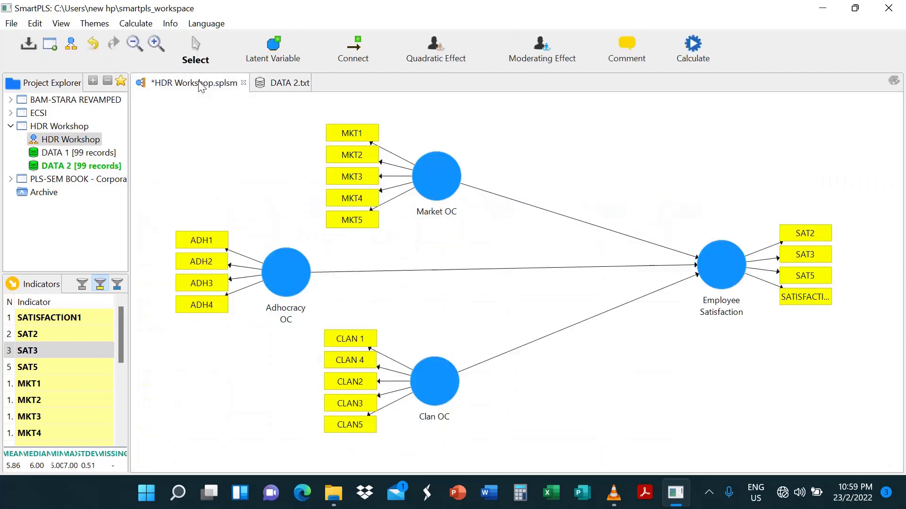
click(357, 219)
click(278, 86)
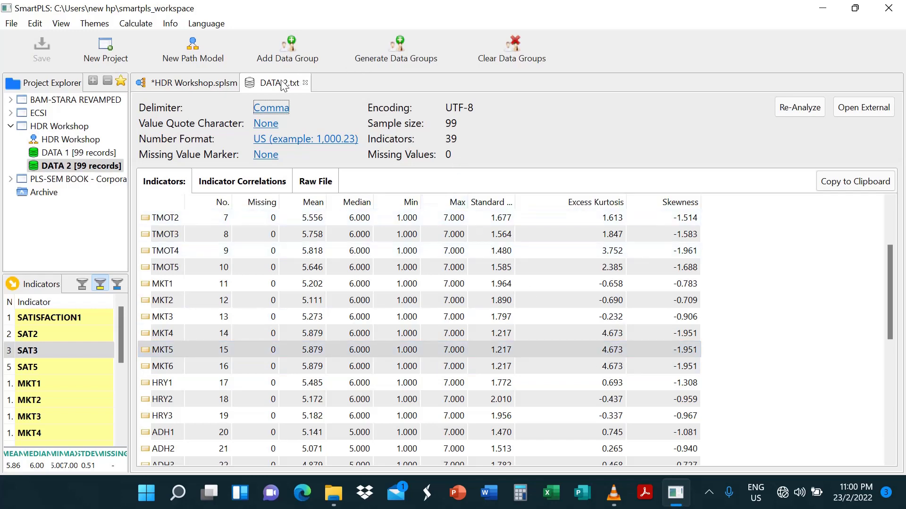
Step: Delete MKT5 from Market OC and open the PLS Algorithm settings
click(199, 85)
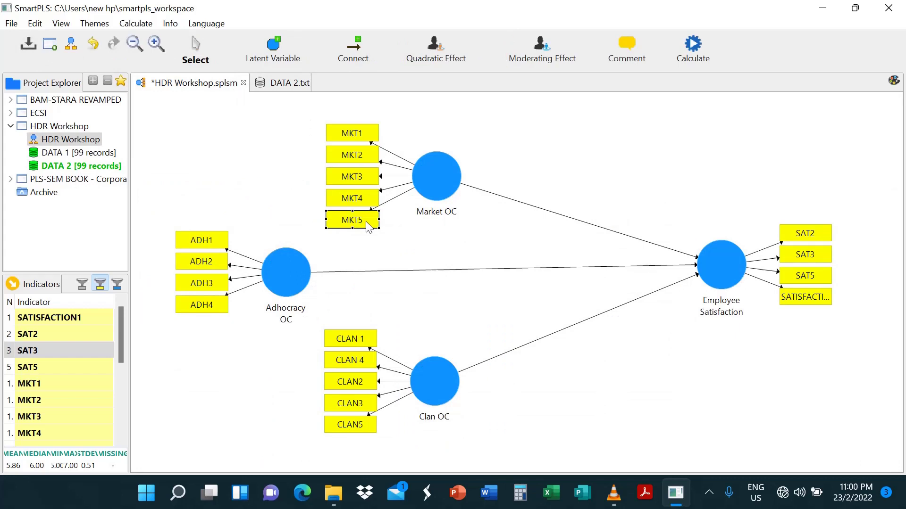
key(Delete)
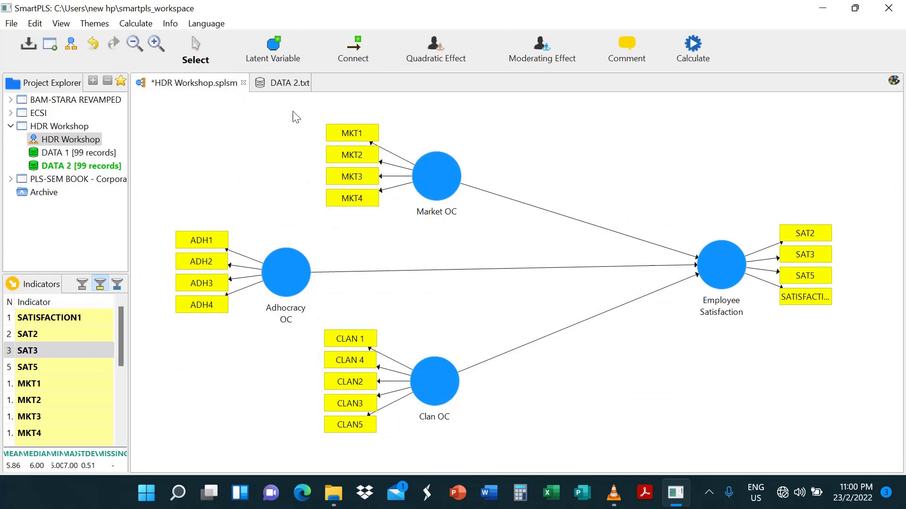
click(697, 43)
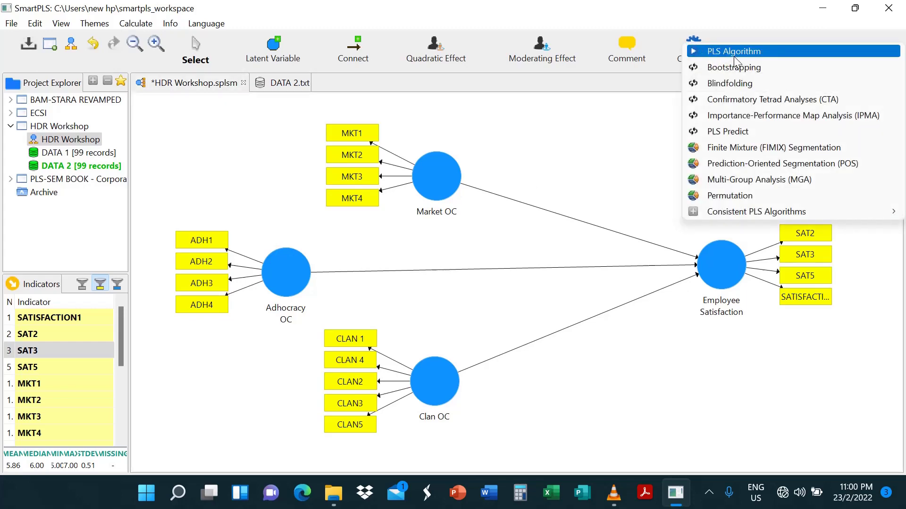
click(734, 54)
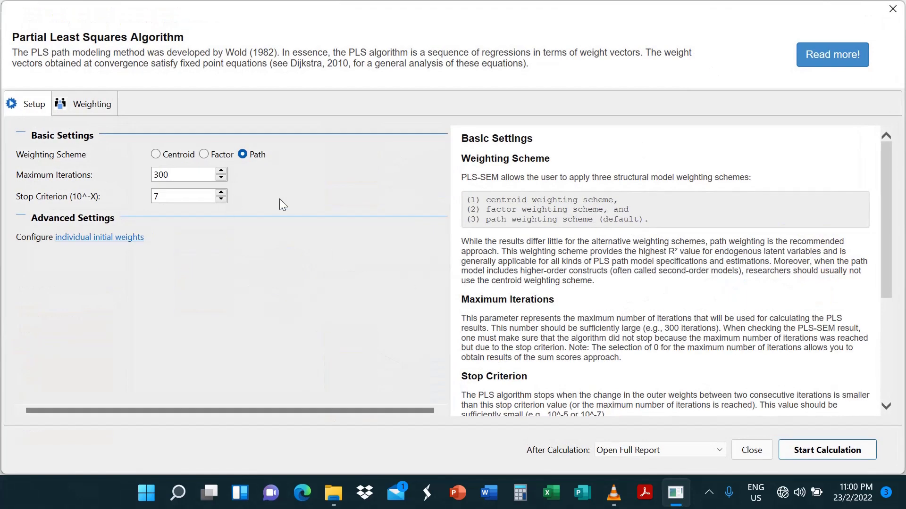
Step: Start the PLS calculation to get path coefficients 0.368 Adhocracy, -0.255 Clan OC, -0.106 Market OC
click(826, 452)
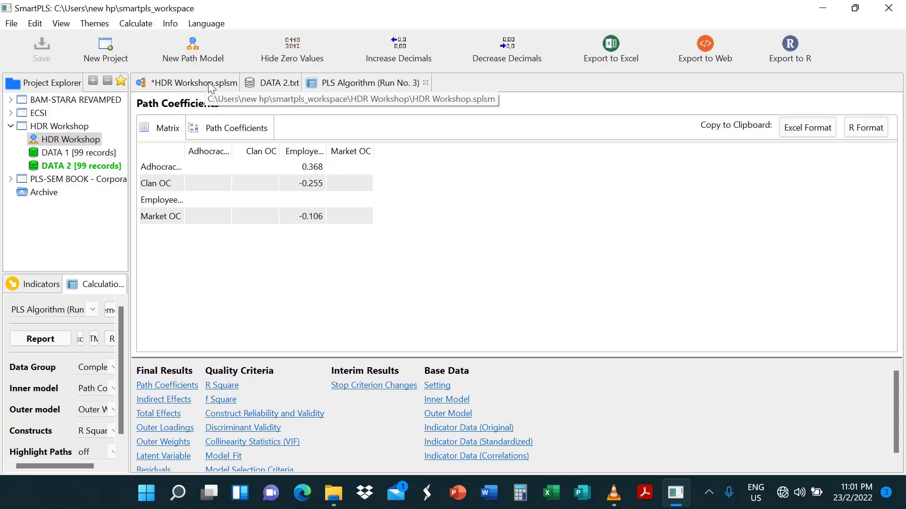
Step: Return to the DATA 2.txt statistics listing MKT4, MKT5 and MKT6
click(279, 82)
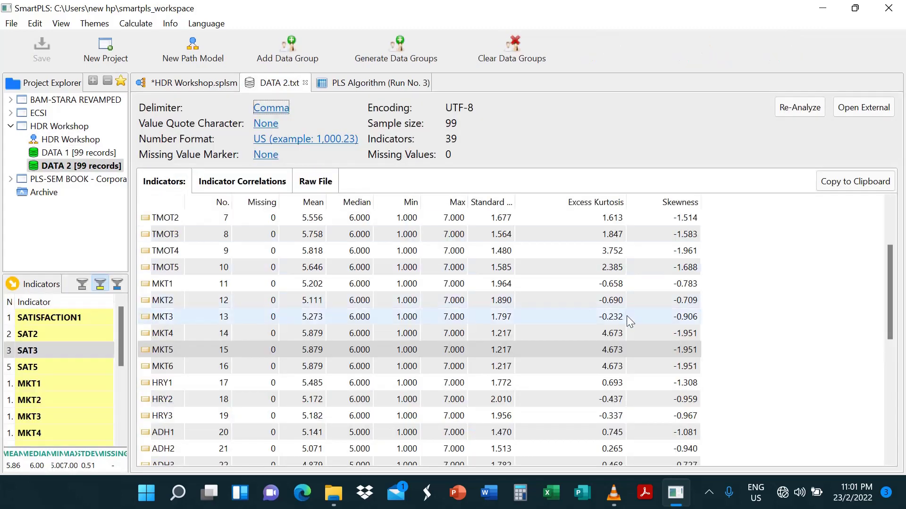